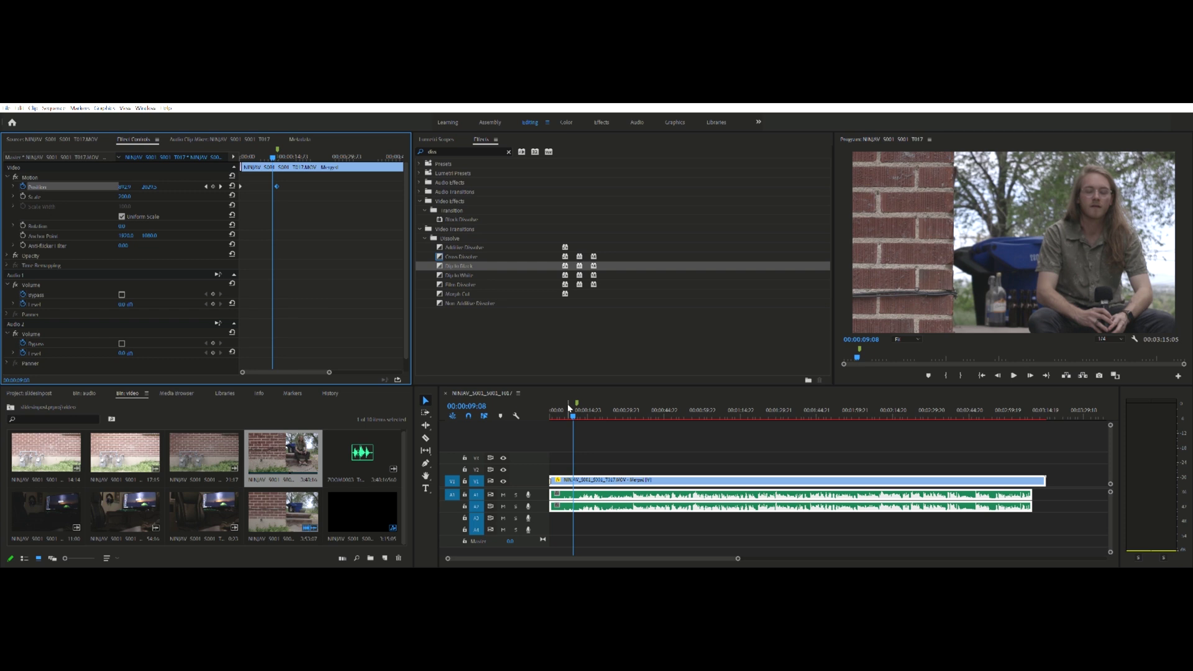
- Scrub back through the interview clip and play the sequence to preview the pan
{"action": "left_click", "coordinate": [570, 408]}
{"action": "left_click_drag", "start_coordinate": [570, 408], "coordinate": [576, 408]}
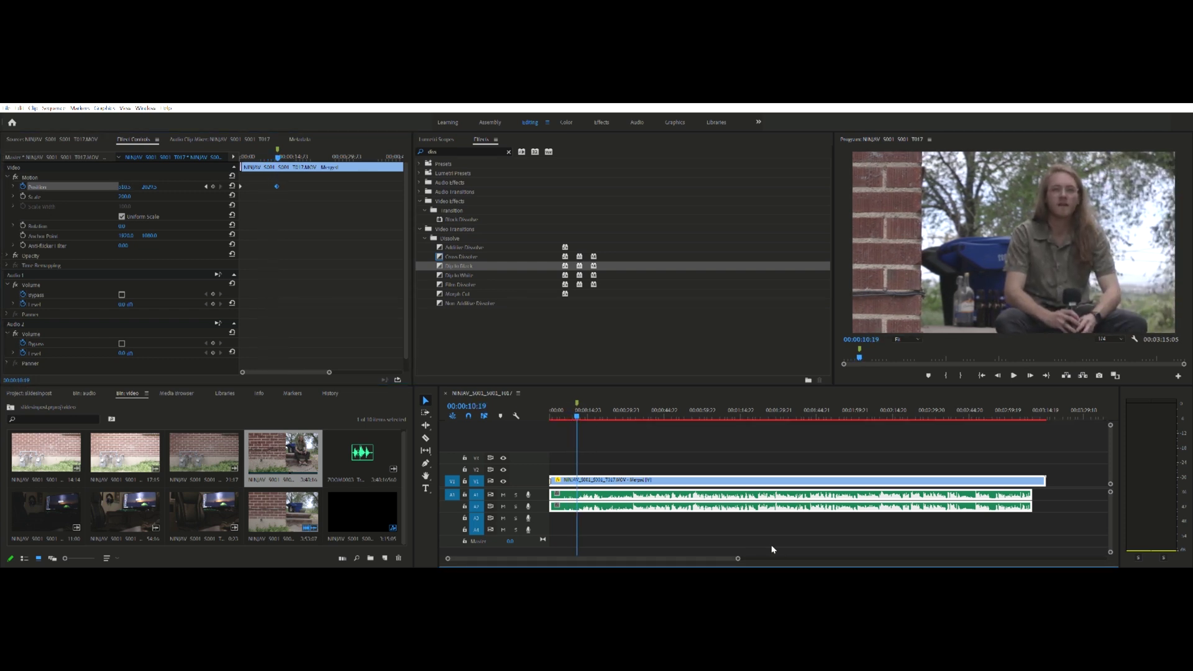
{"action": "left_click_drag", "start_coordinate": [743, 551], "coordinate": [657, 541]}
{"action": "key", "text": "space"}
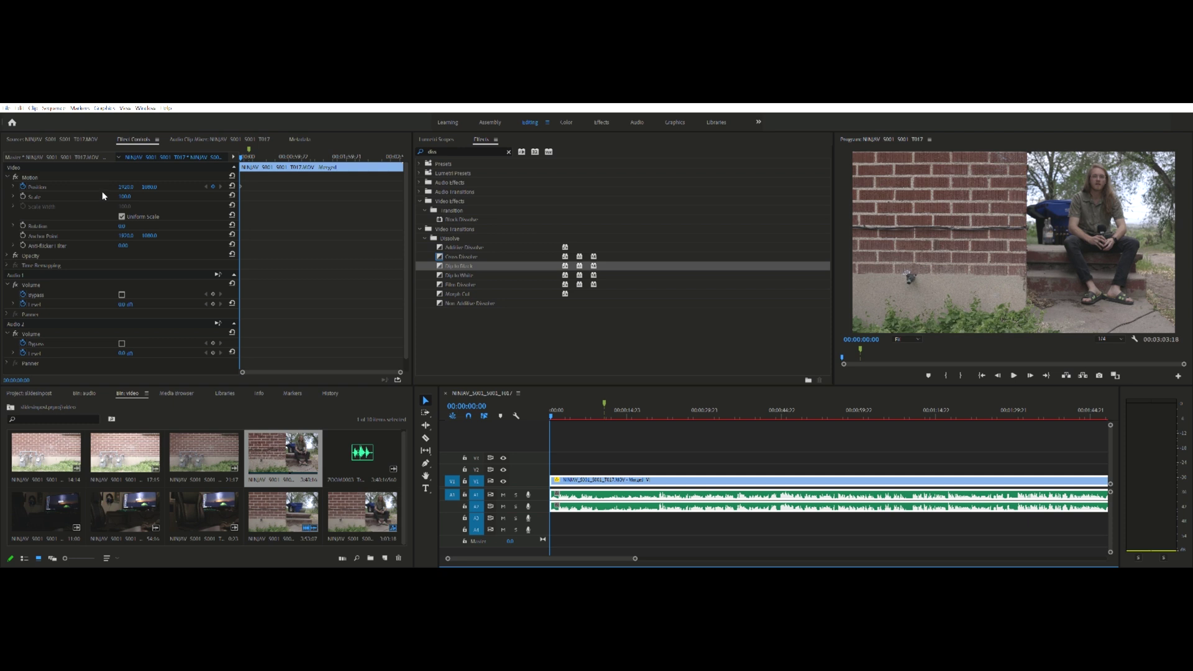
- Set the interview clip's Scale to 200 in Effect Controls
{"action": "left_click", "coordinate": [126, 197]}
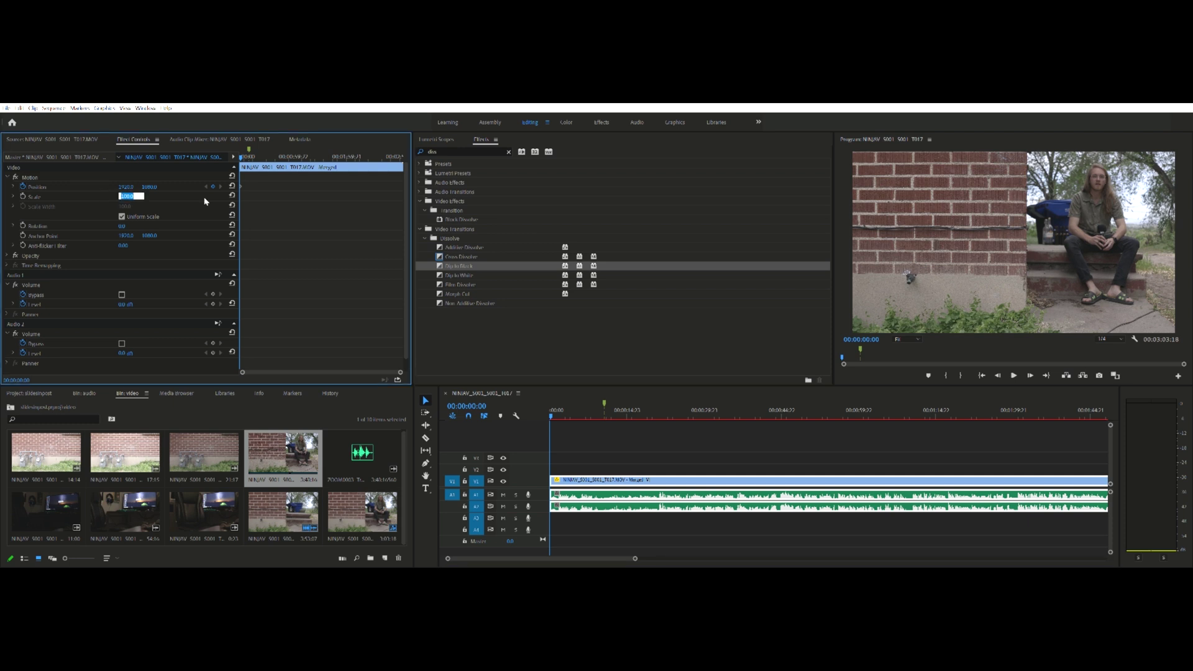
{"action": "type", "text": "220"}
{"action": "key", "text": "Return"}
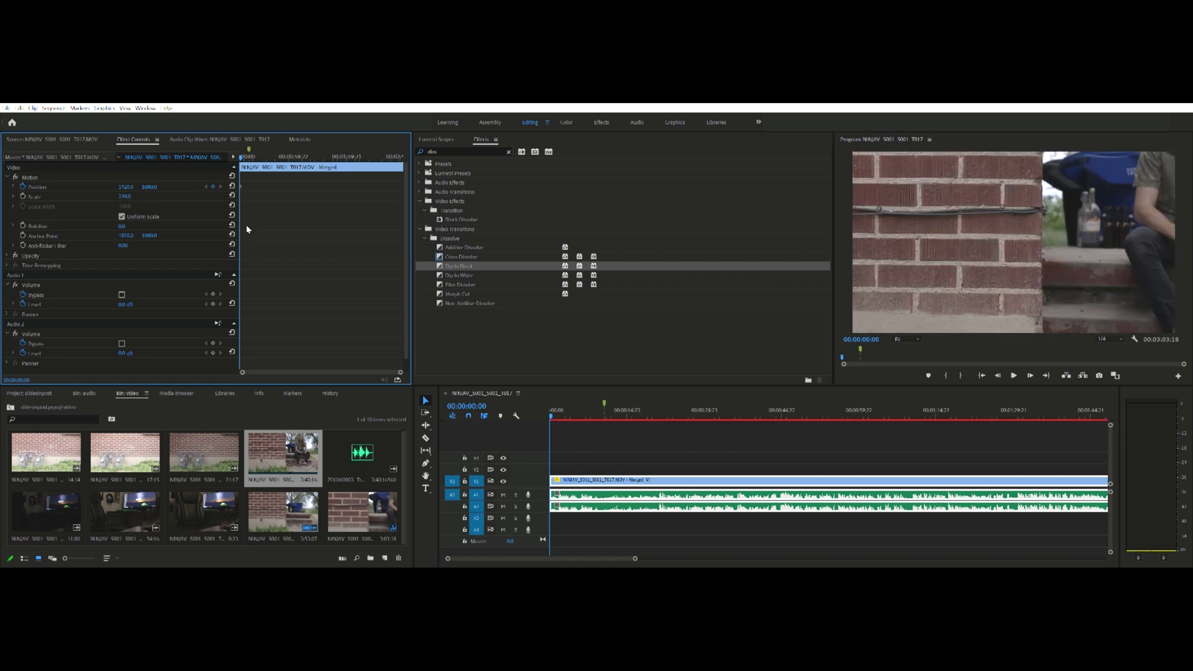
{"action": "left_click", "coordinate": [126, 196]}
{"action": "type", "text": "2200"}
{"action": "key", "text": "Return"}
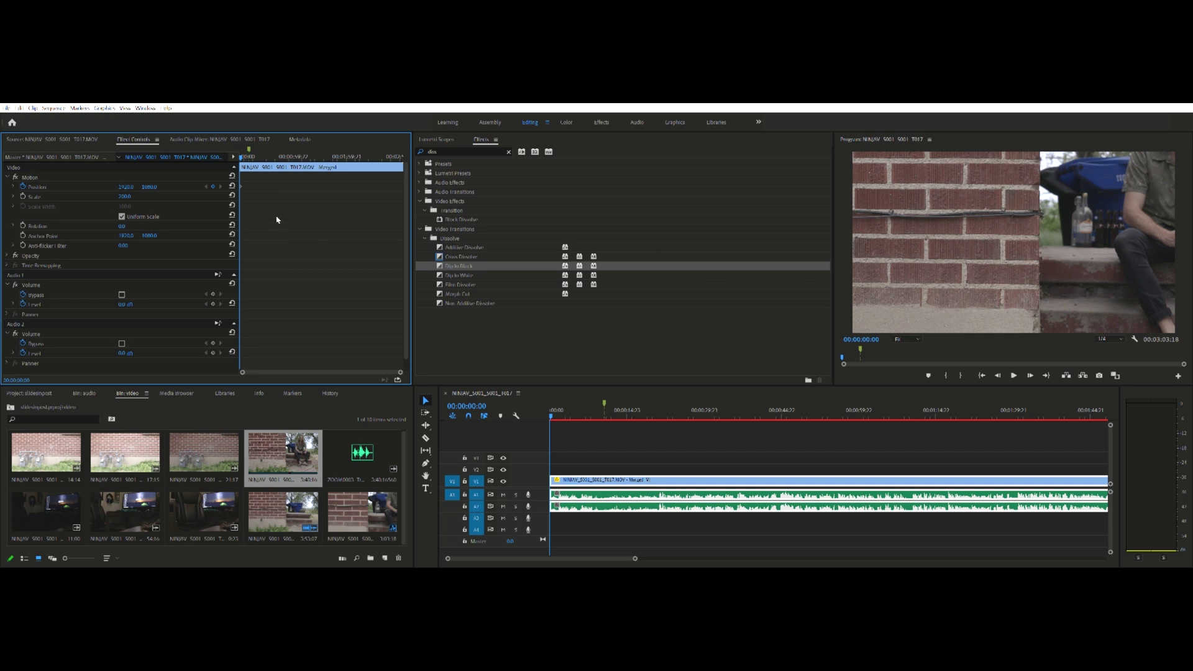
- Reposition the enlarged image in the Program Monitor so the seated speaker fills the frame
{"action": "left_click", "coordinate": [43, 181]}
{"action": "left_click_drag", "start_coordinate": [1012, 195], "coordinate": [1062, 226]}
{"action": "left_click_drag", "start_coordinate": [989, 261], "coordinate": [1108, 234]}
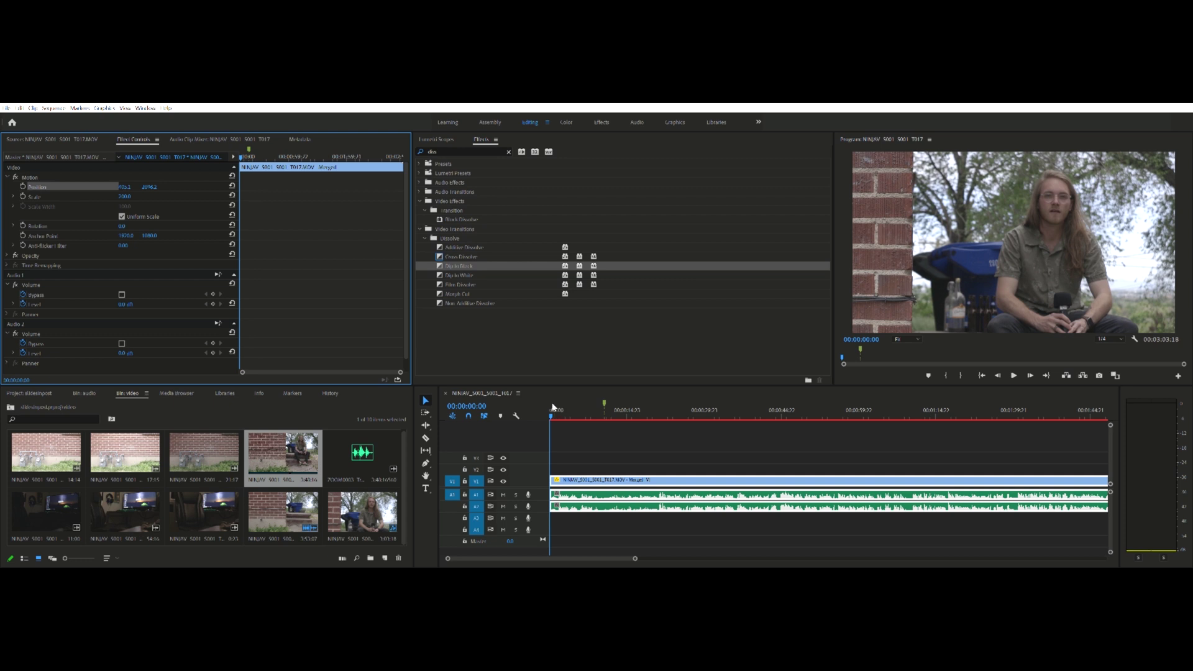
- Add a Position keyframe around 00:00:06:21, then return the playhead to 00:00:00:00
{"action": "left_click_drag", "start_coordinate": [553, 410], "coordinate": [584, 411]}
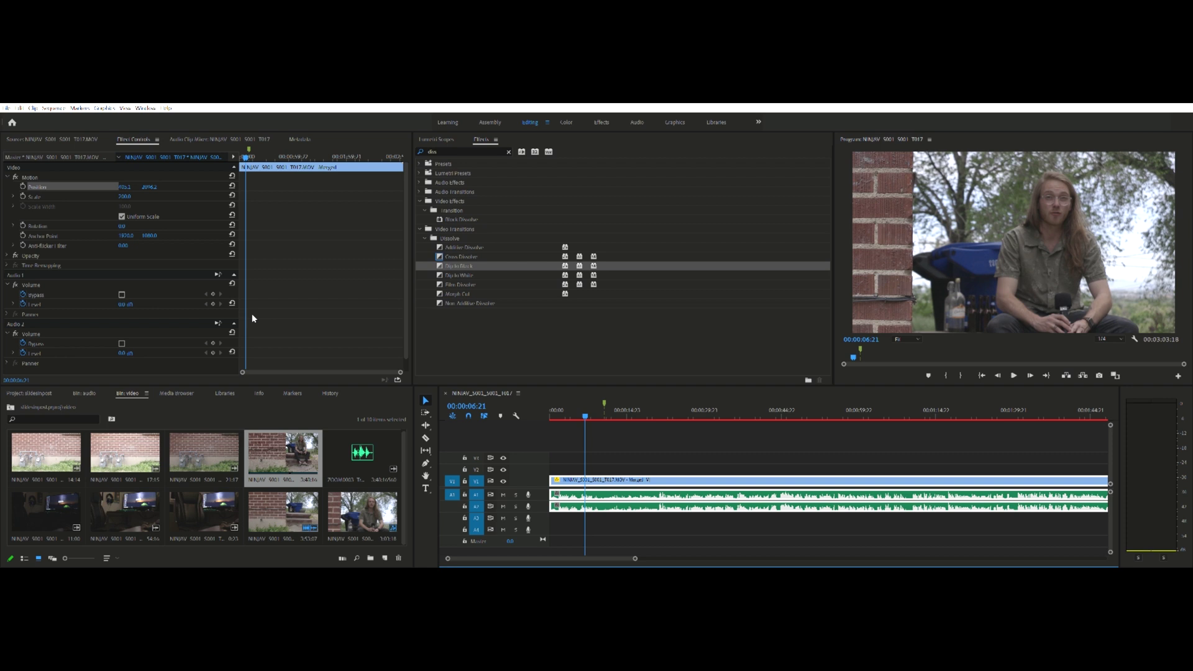
{"action": "left_click", "coordinate": [24, 180]}
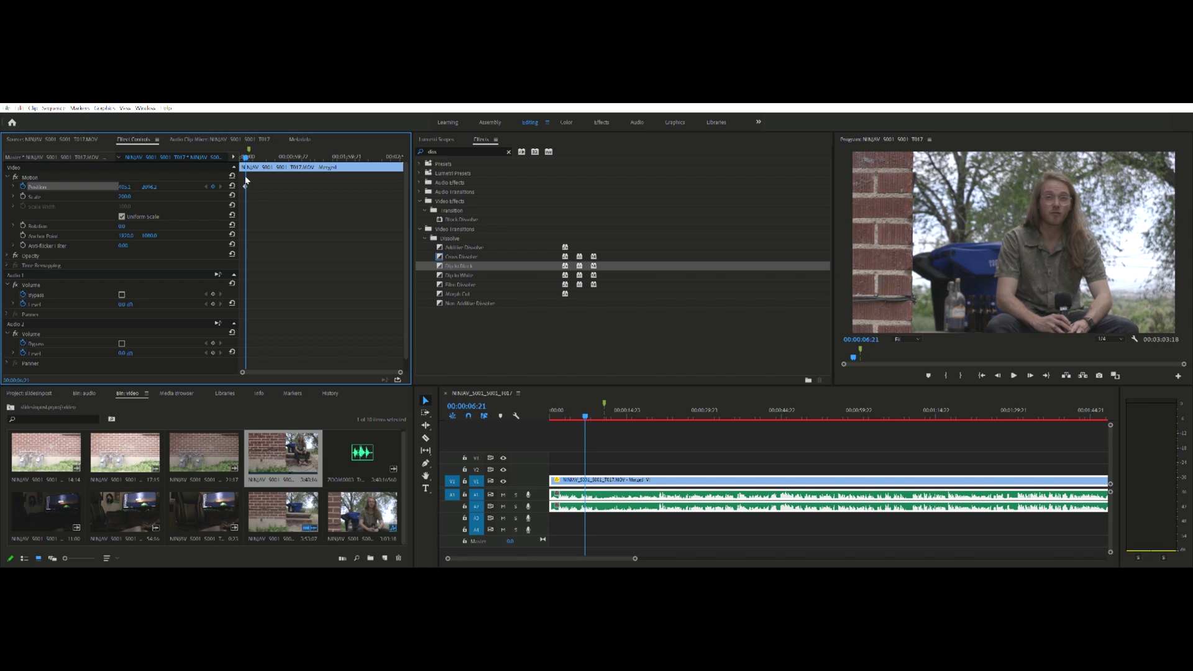
{"action": "left_click", "coordinate": [601, 411]}
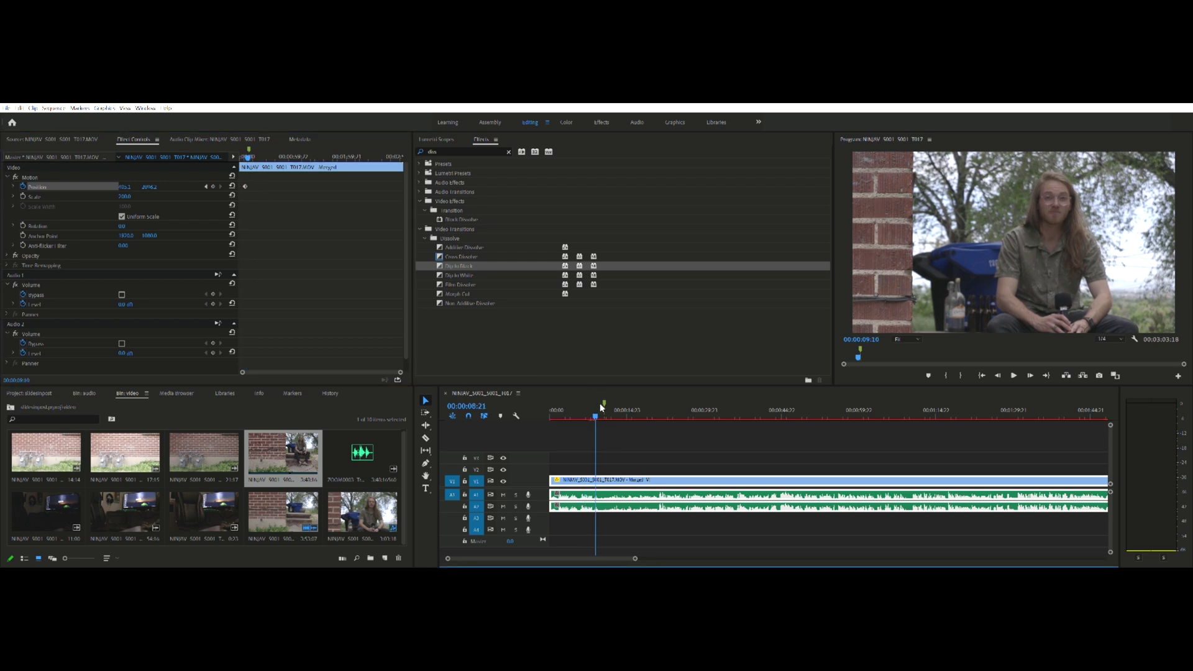
{"action": "left_click_drag", "start_coordinate": [605, 407], "coordinate": [529, 404]}
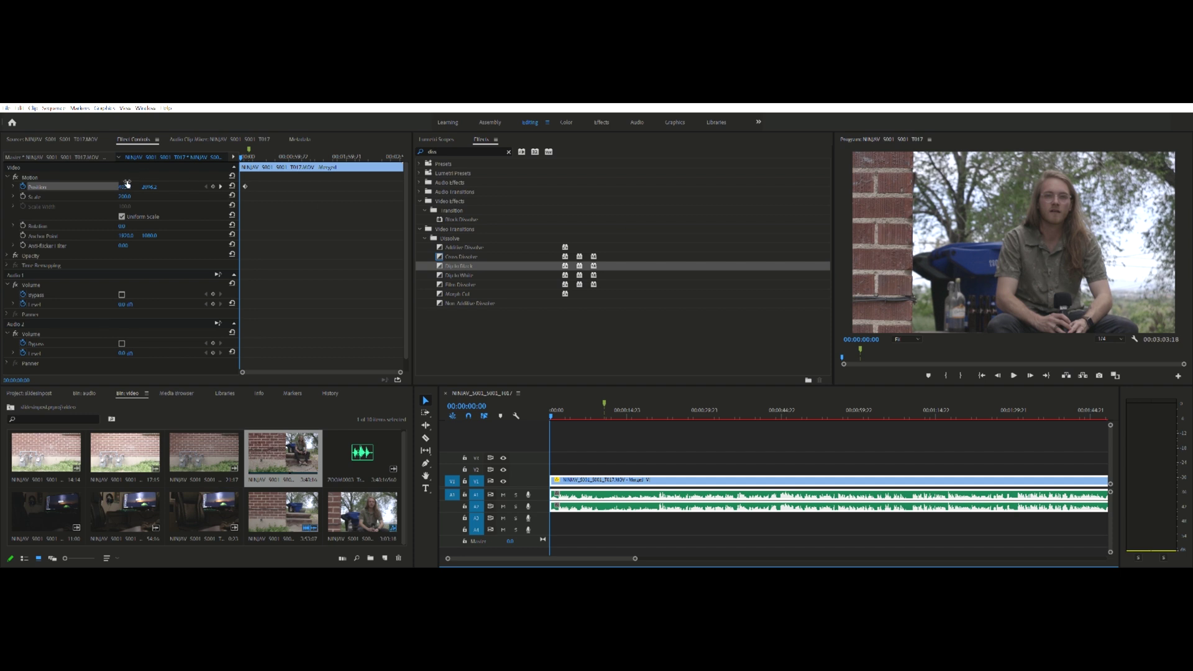
- At the clip start, raise Position X to about 1216 to show the brick wall, then play
{"action": "left_click_drag", "start_coordinate": [126, 184], "coordinate": [137, 181]}
{"action": "left_click", "coordinate": [132, 181]}
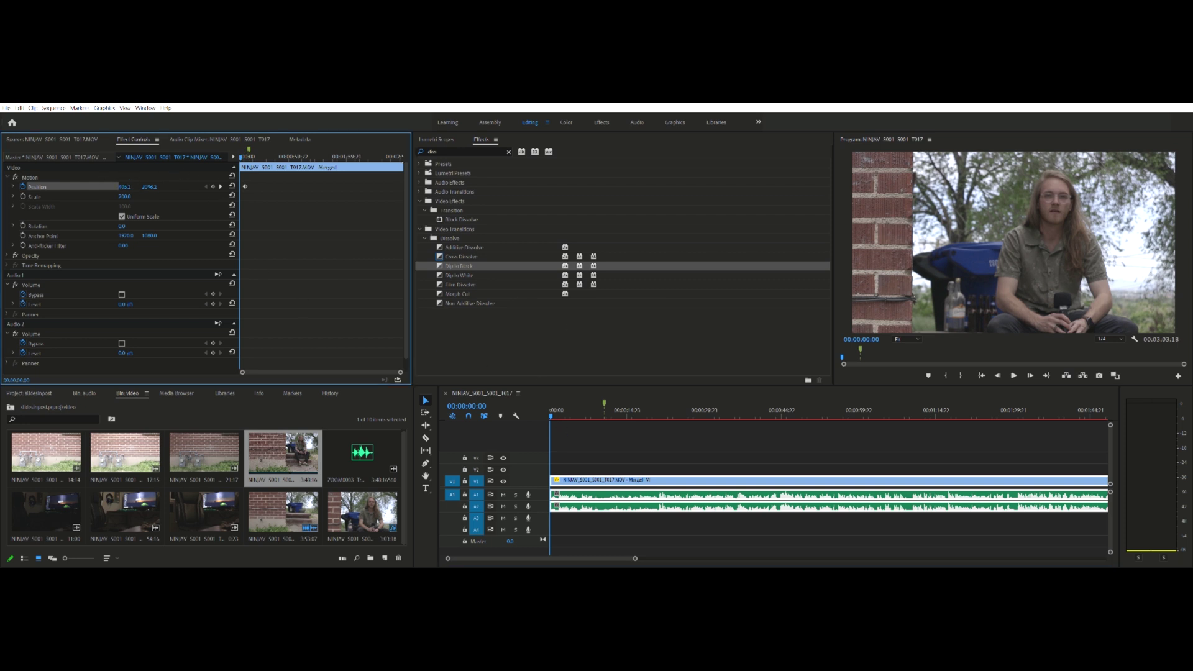
{"action": "left_click_drag", "start_coordinate": [132, 180], "coordinate": [984, 180]}
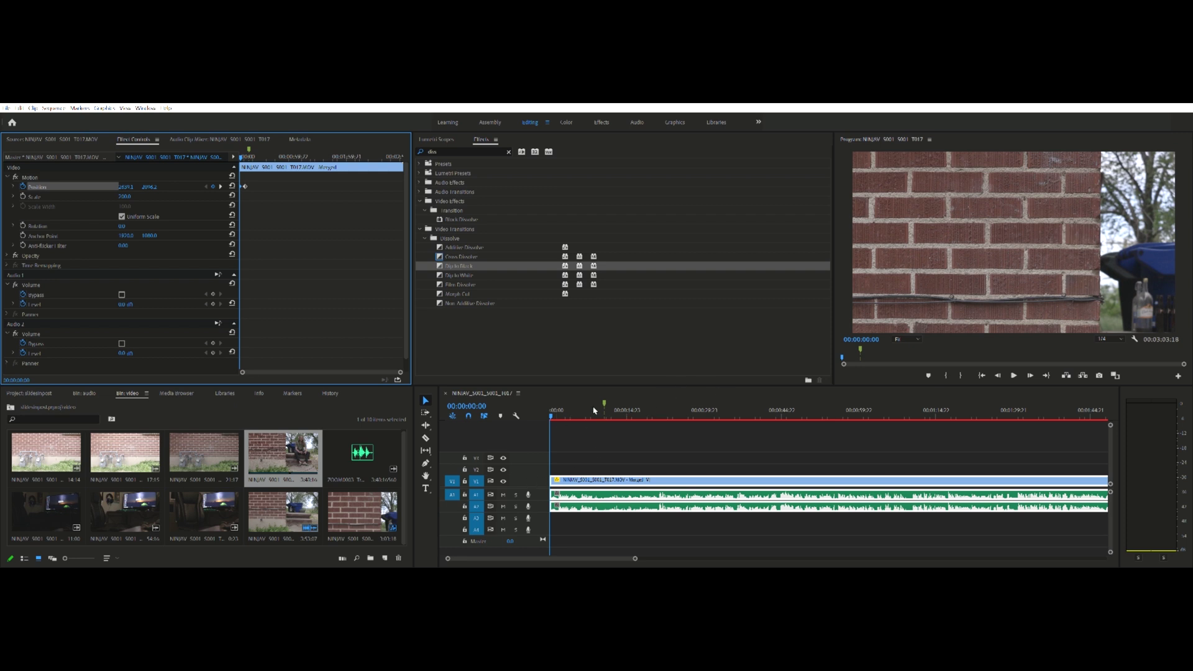
{"action": "key", "text": "space"}
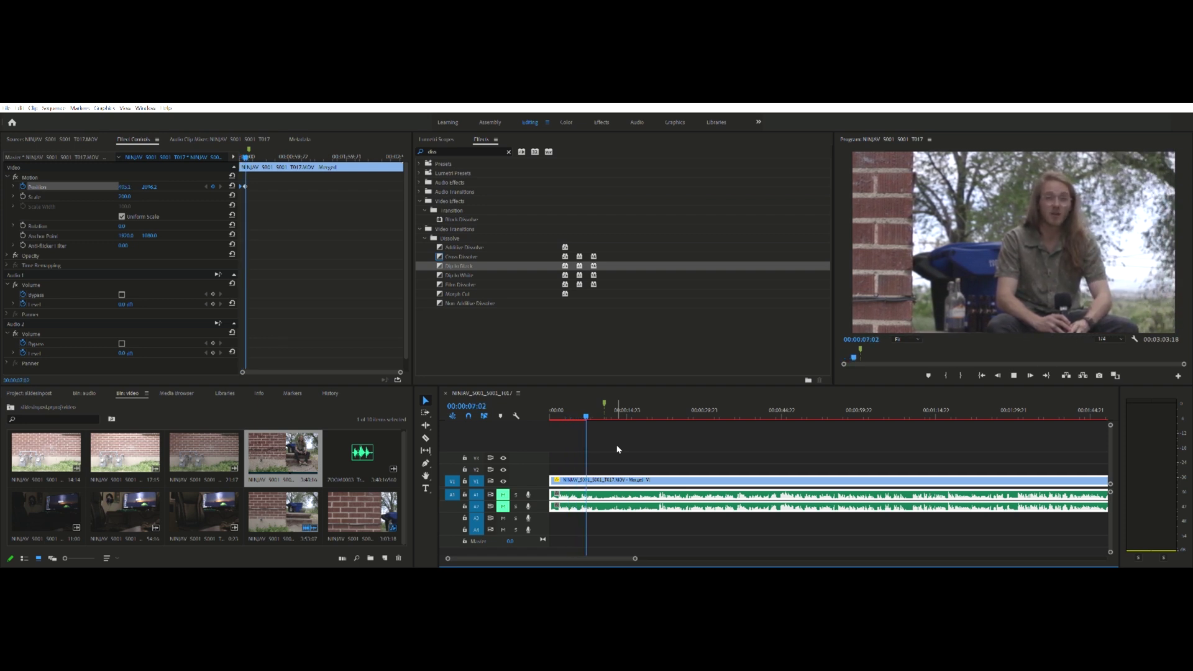
- Scrub and replay the pan around the six-second mark to check its timing
{"action": "key", "text": "="}
{"action": "left_click_drag", "start_coordinate": [551, 415], "coordinate": [807, 410]}
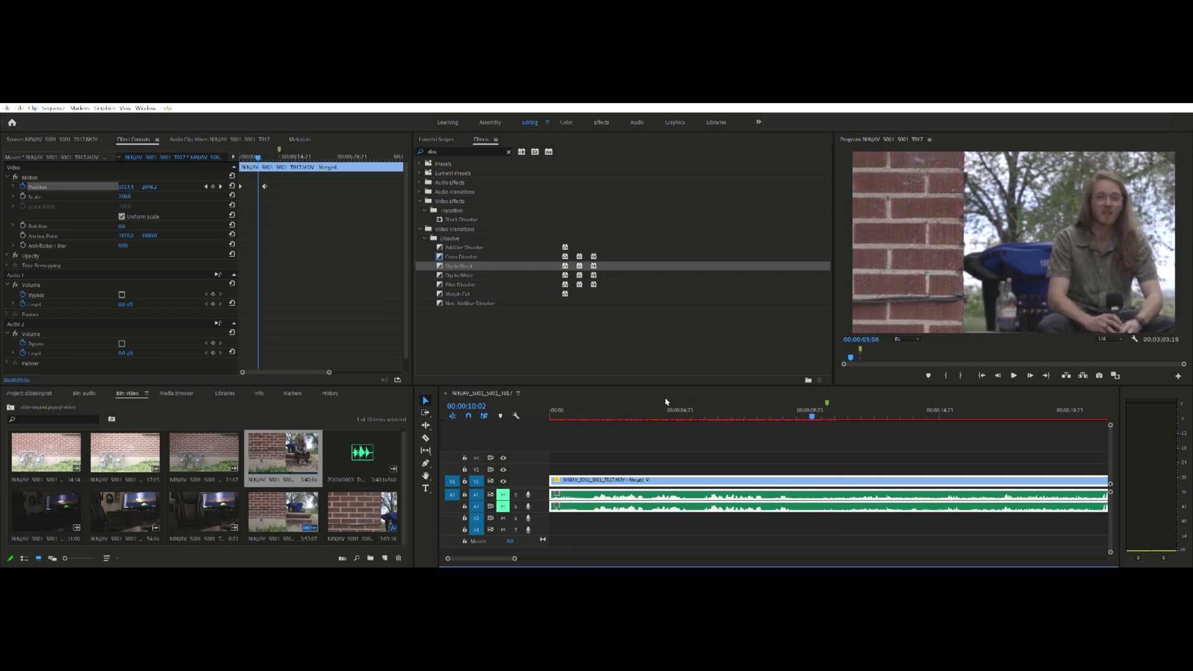
{"action": "mouse_move", "coordinate": [666, 401]}
{"action": "left_mouse_down"}
{"action": "mouse_move", "coordinate": [550, 409]}
{"action": "mouse_move", "coordinate": [817, 405]}
{"action": "mouse_move", "coordinate": [584, 405]}
{"action": "mouse_move", "coordinate": [808, 405]}
{"action": "mouse_move", "coordinate": [627, 404]}
{"action": "mouse_move", "coordinate": [679, 407]}
{"action": "left_mouse_up"}
{"action": "key", "text": "space"}
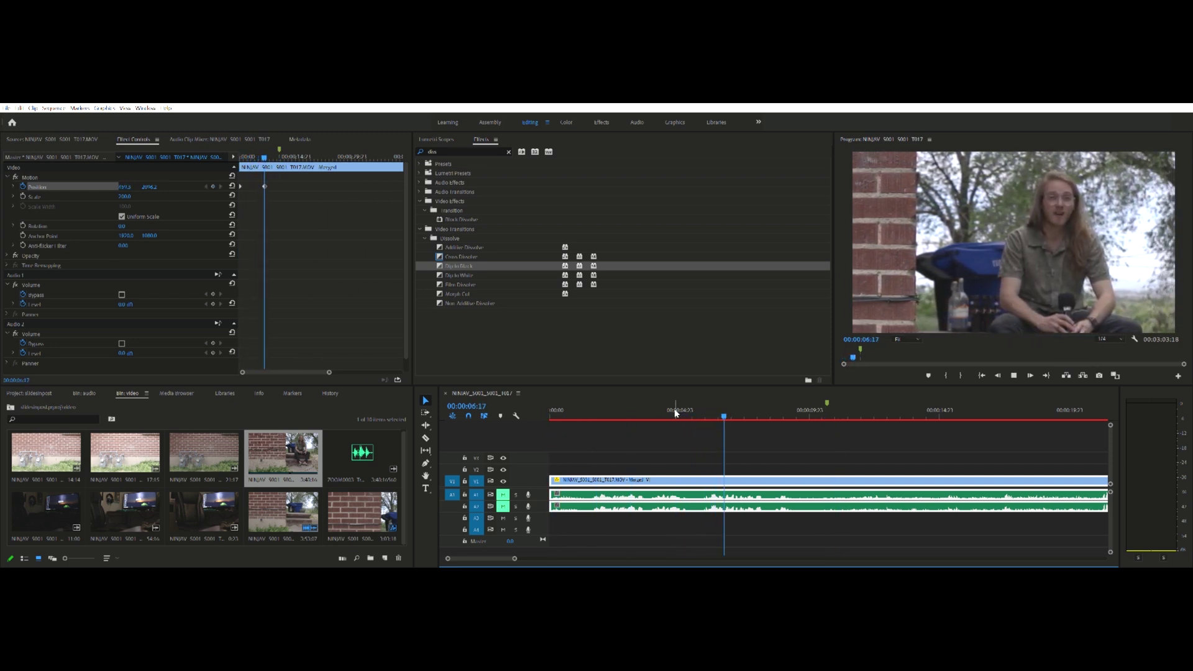
{"action": "left_click", "coordinate": [704, 409]}
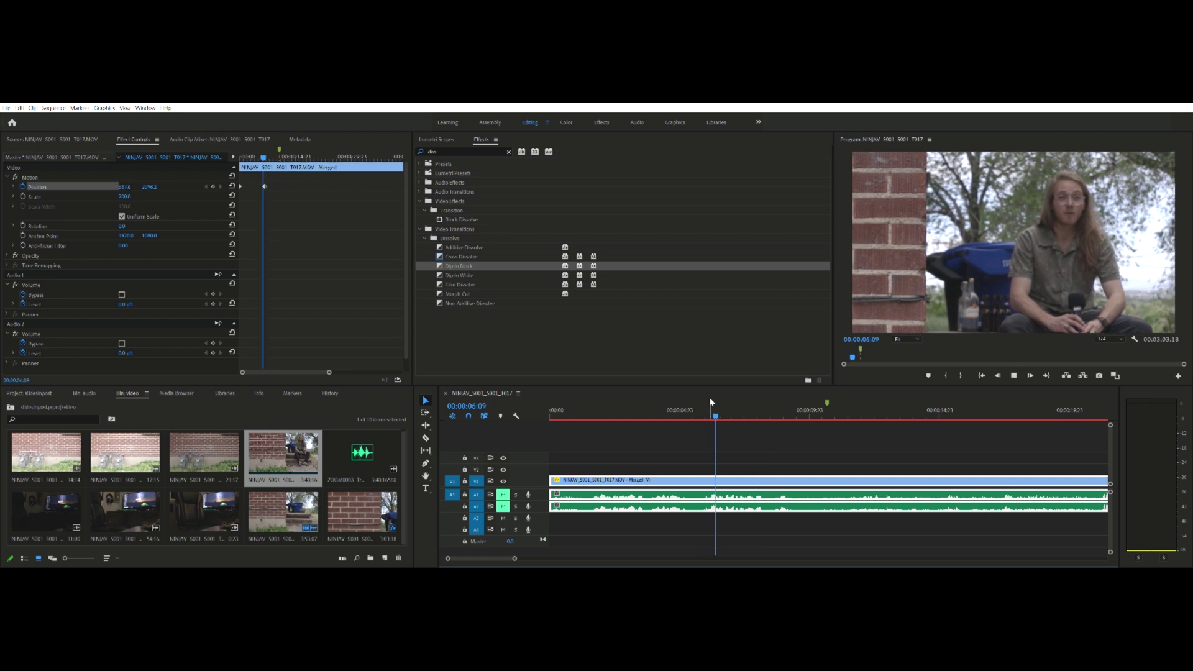
{"action": "left_click", "coordinate": [711, 402]}
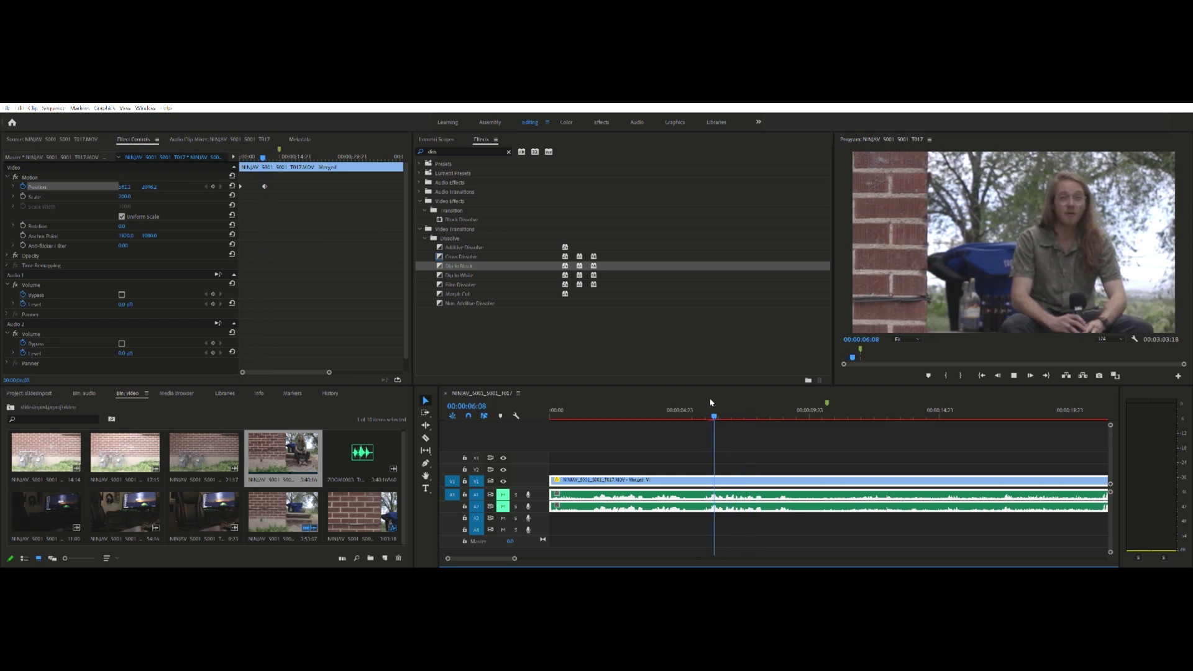
{"action": "key", "text": "space"}
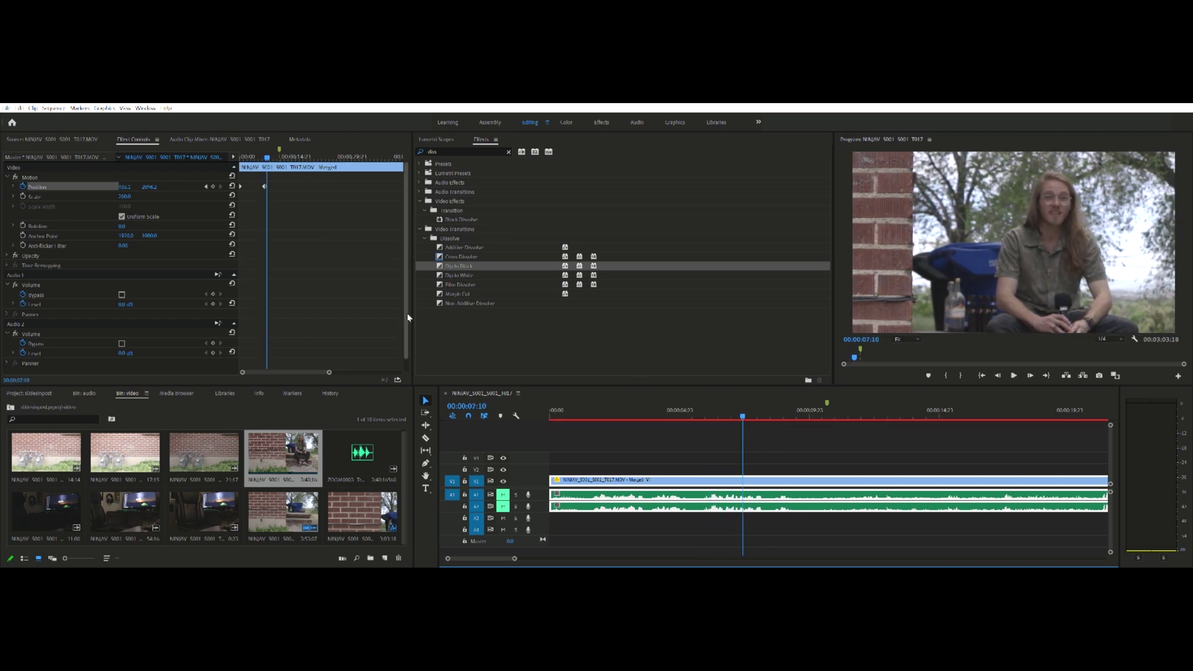
- Drag the second Position keyframe later to lengthen the pan, then replay from the start
{"action": "left_click_drag", "start_coordinate": [328, 369], "coordinate": [360, 372]}
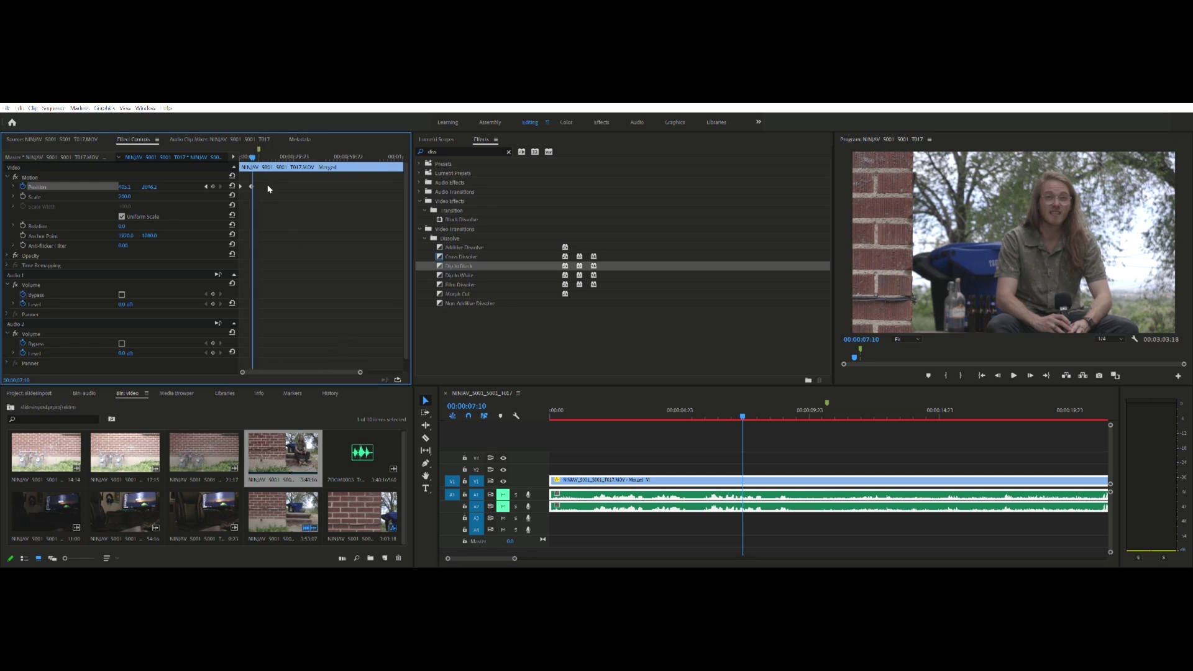
{"action": "left_click_drag", "start_coordinate": [252, 185], "coordinate": [308, 186]}
{"action": "key", "text": "Home"}
{"action": "left_click", "coordinate": [707, 454]}
{"action": "key", "text": "space"}
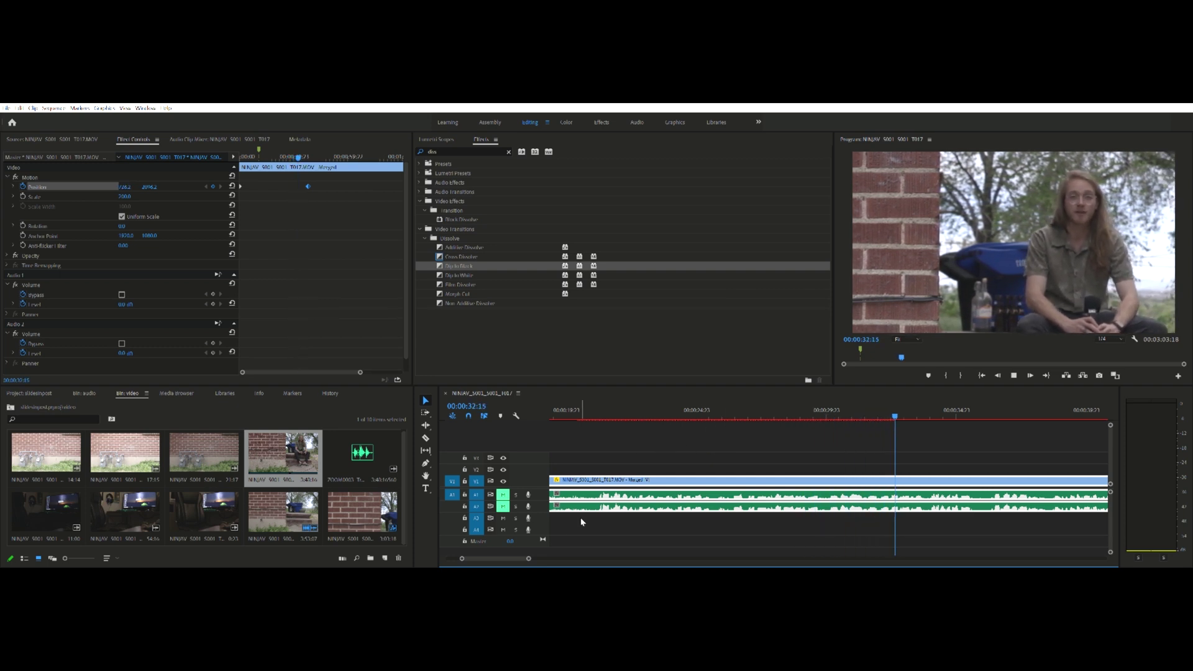
{"action": "left_click_drag", "start_coordinate": [531, 555], "coordinate": [564, 555]}
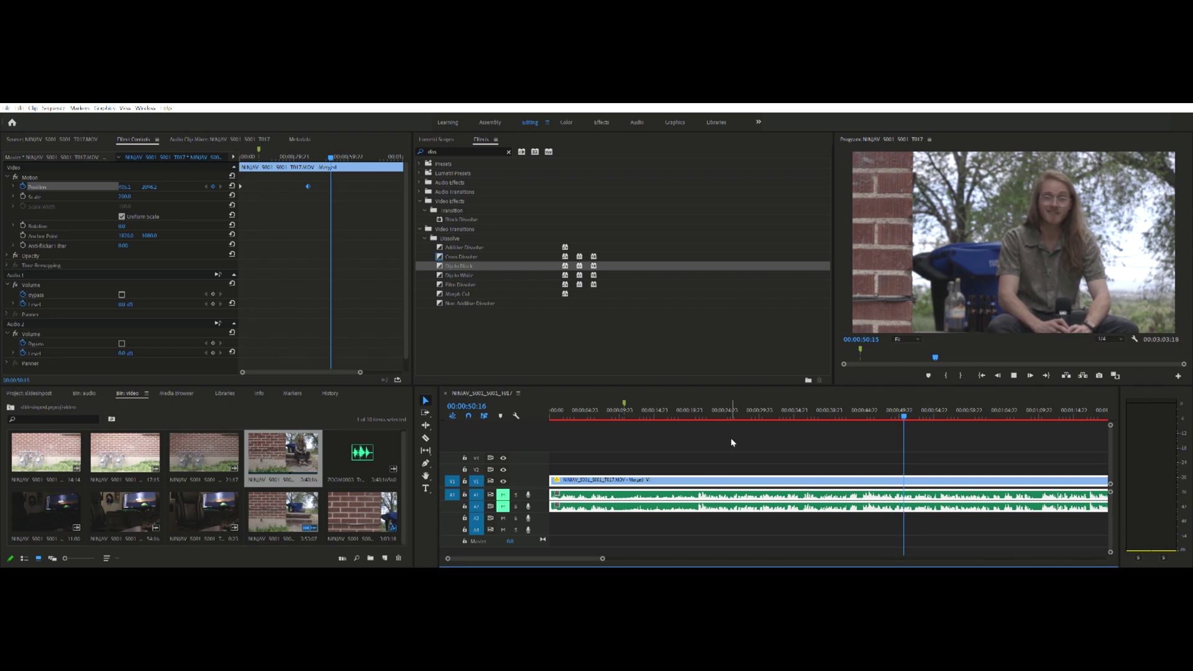
{"action": "left_click", "coordinate": [579, 417]}
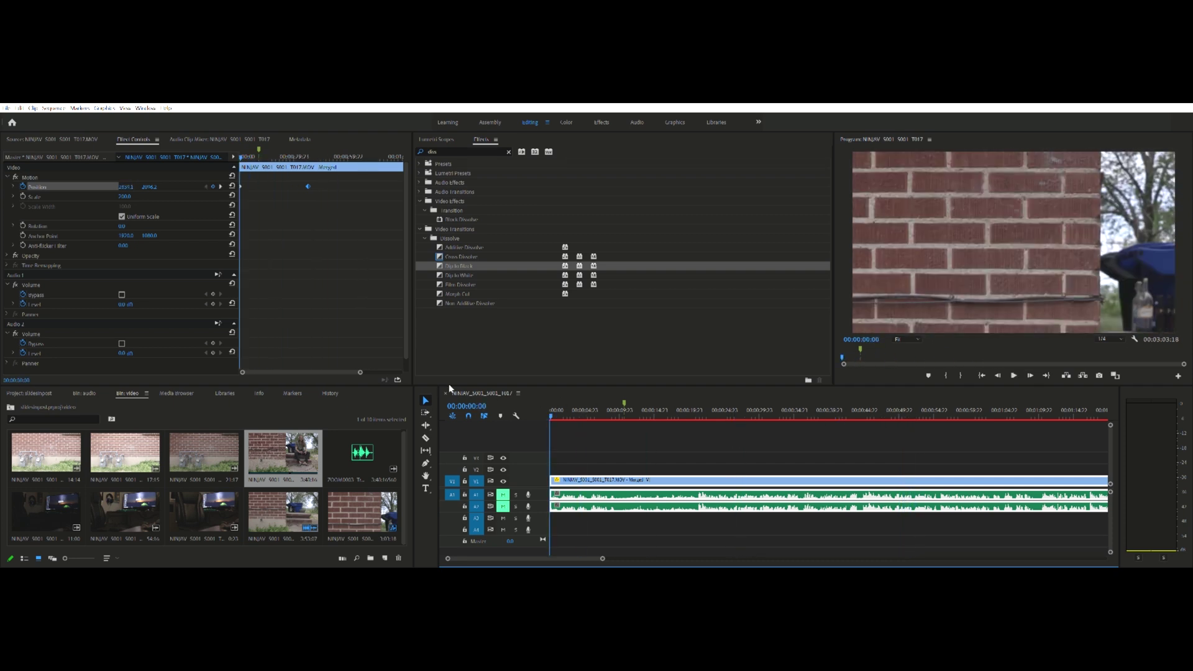
{"action": "left_click", "coordinate": [893, 418]}
{"action": "key", "text": "Home"}
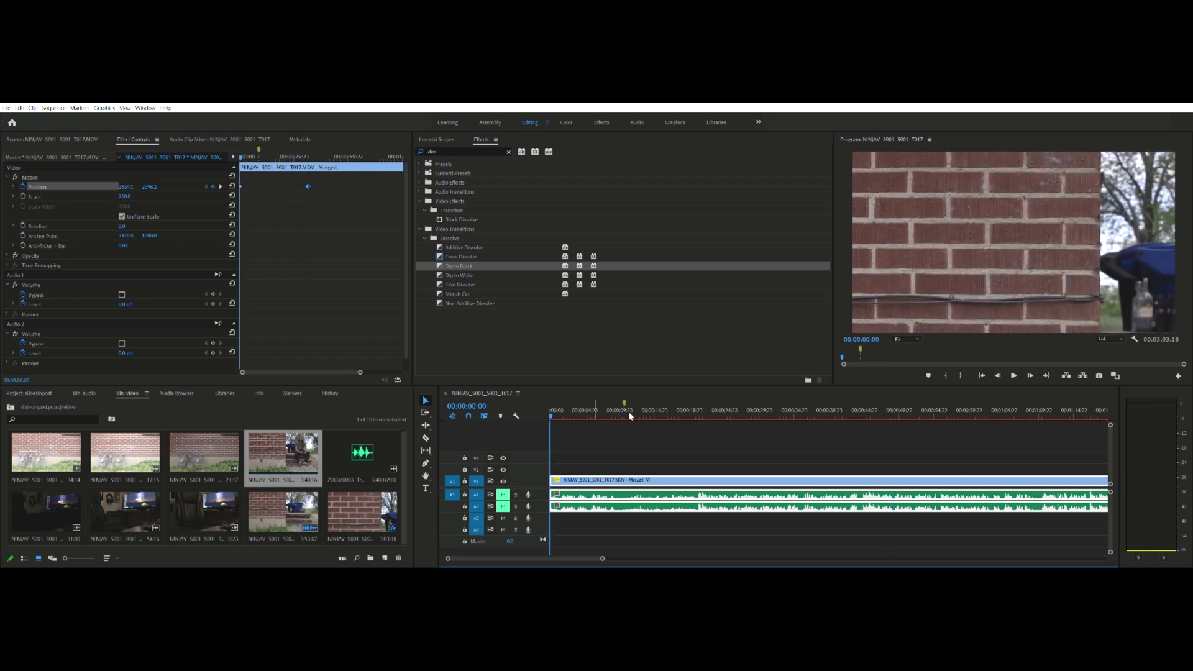
{"action": "left_click_drag", "start_coordinate": [571, 407], "coordinate": [515, 405]}
{"action": "left_click_drag", "start_coordinate": [582, 410], "coordinate": [897, 412]}
{"action": "left_click_drag", "start_coordinate": [817, 426], "coordinate": [614, 411]}
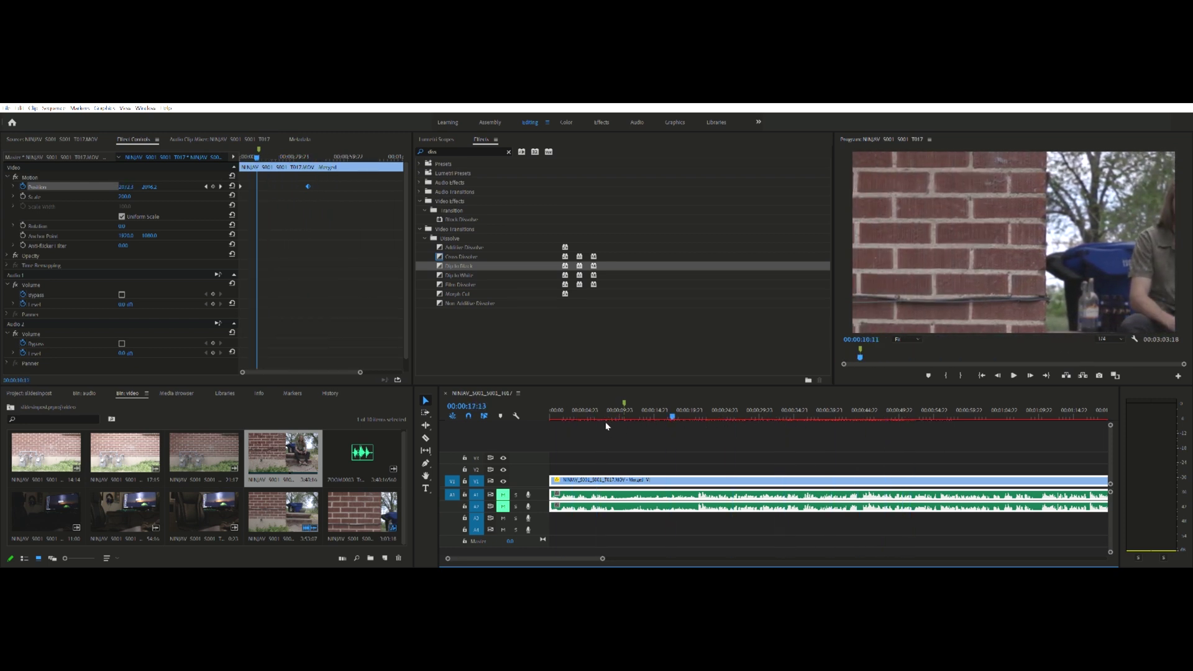
{"action": "left_click_drag", "start_coordinate": [823, 420], "coordinate": [514, 417]}
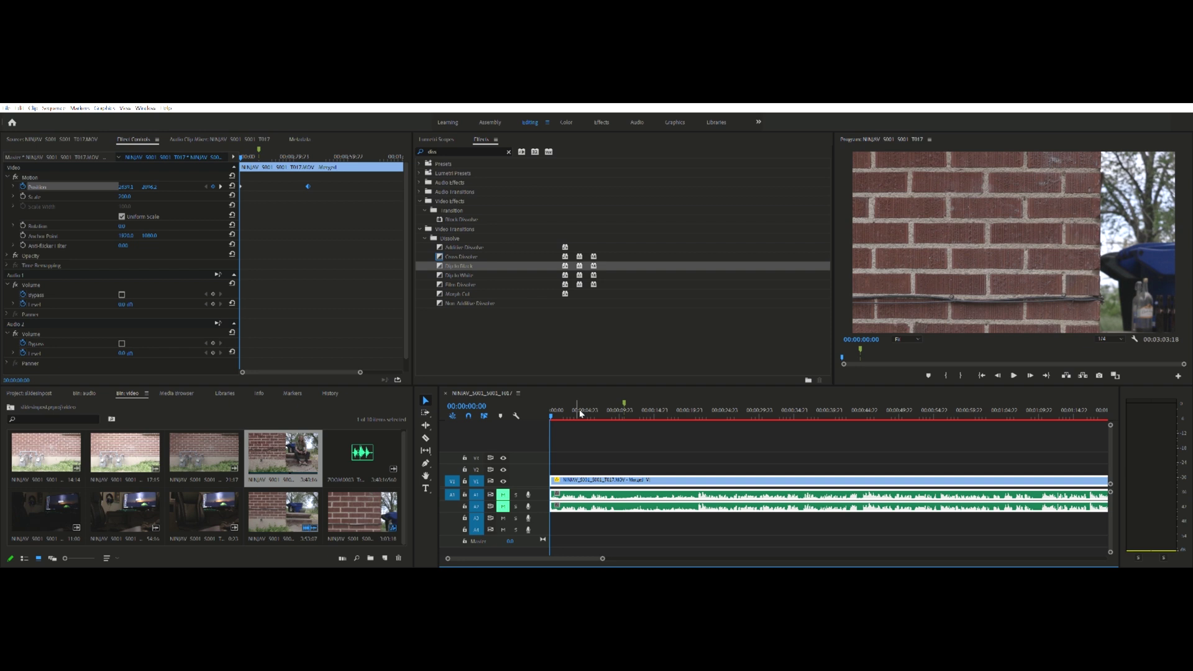
{"action": "left_click", "coordinate": [1014, 375]}
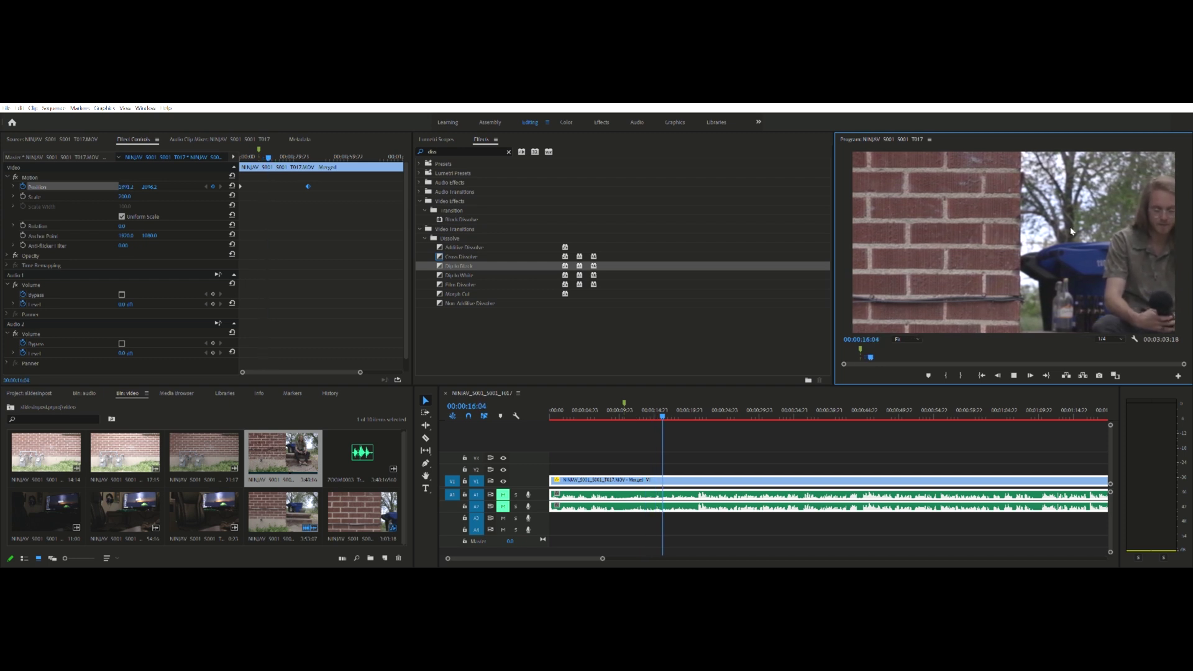
{"action": "left_click", "coordinate": [1015, 375]}
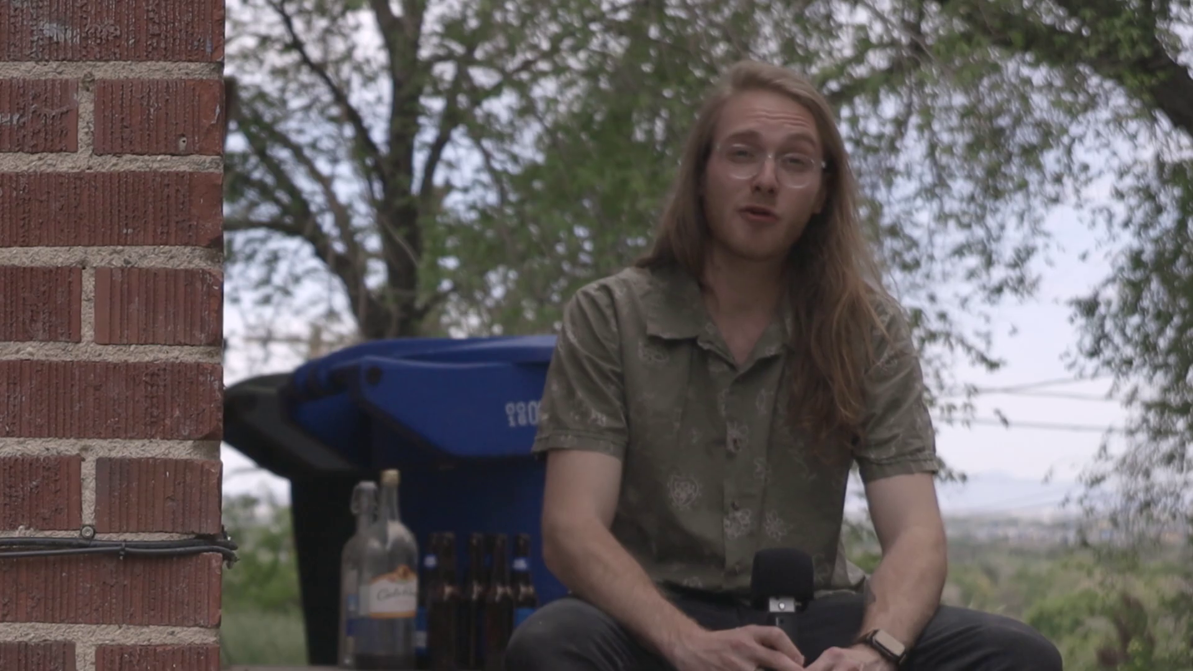